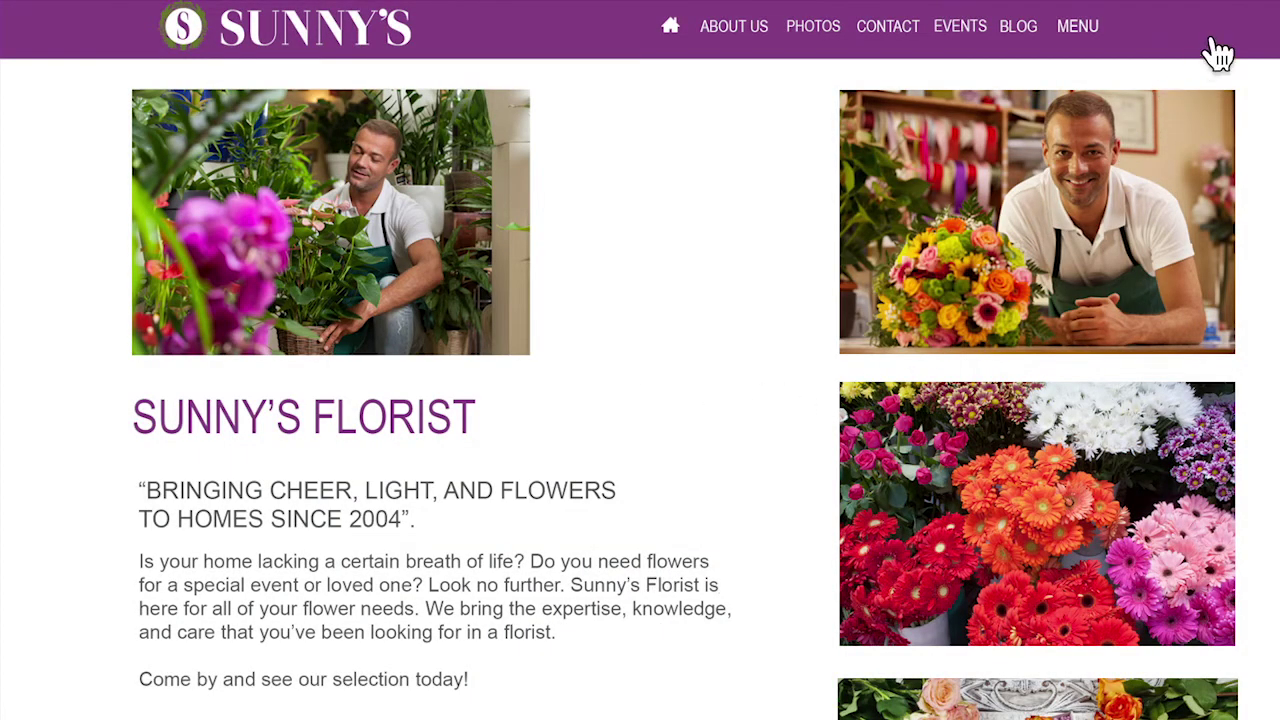
Leave the Sunny's Florist site and go to the Constant Contact account dashboard
mouse_move(1230, 42)
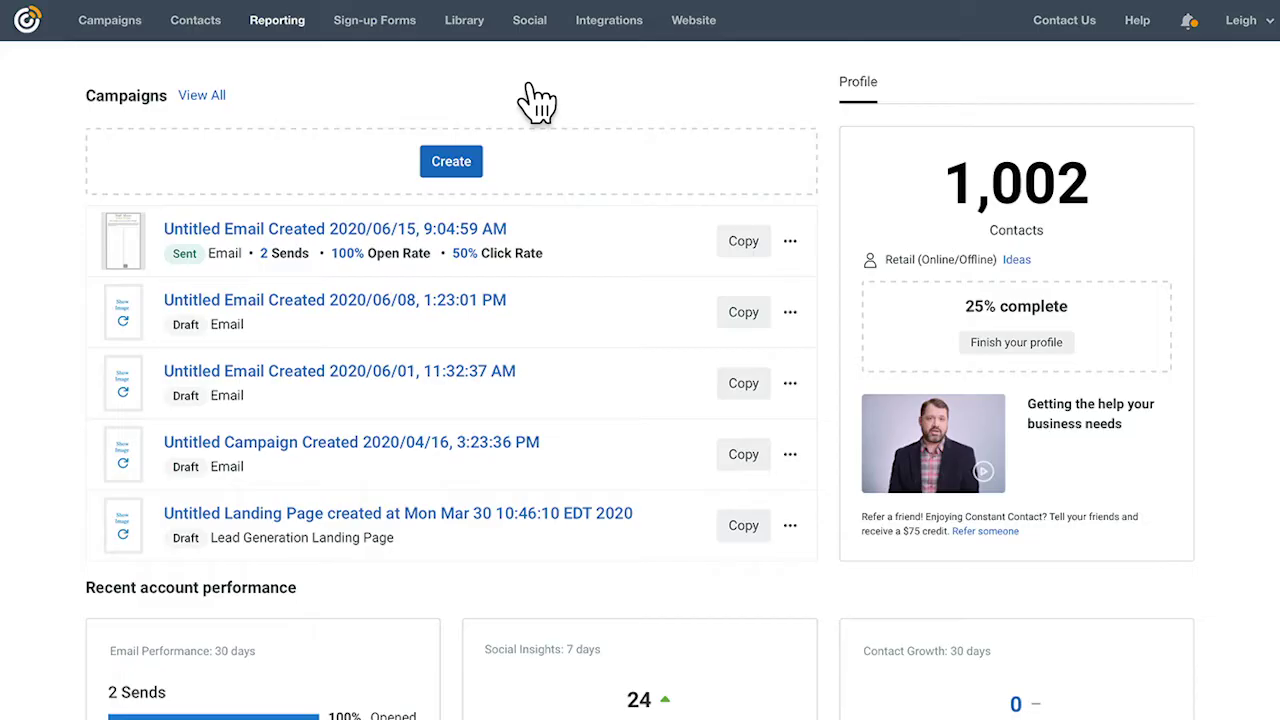
Create a new Pop-up sign-up form and bring up its Title settings
click(389, 38)
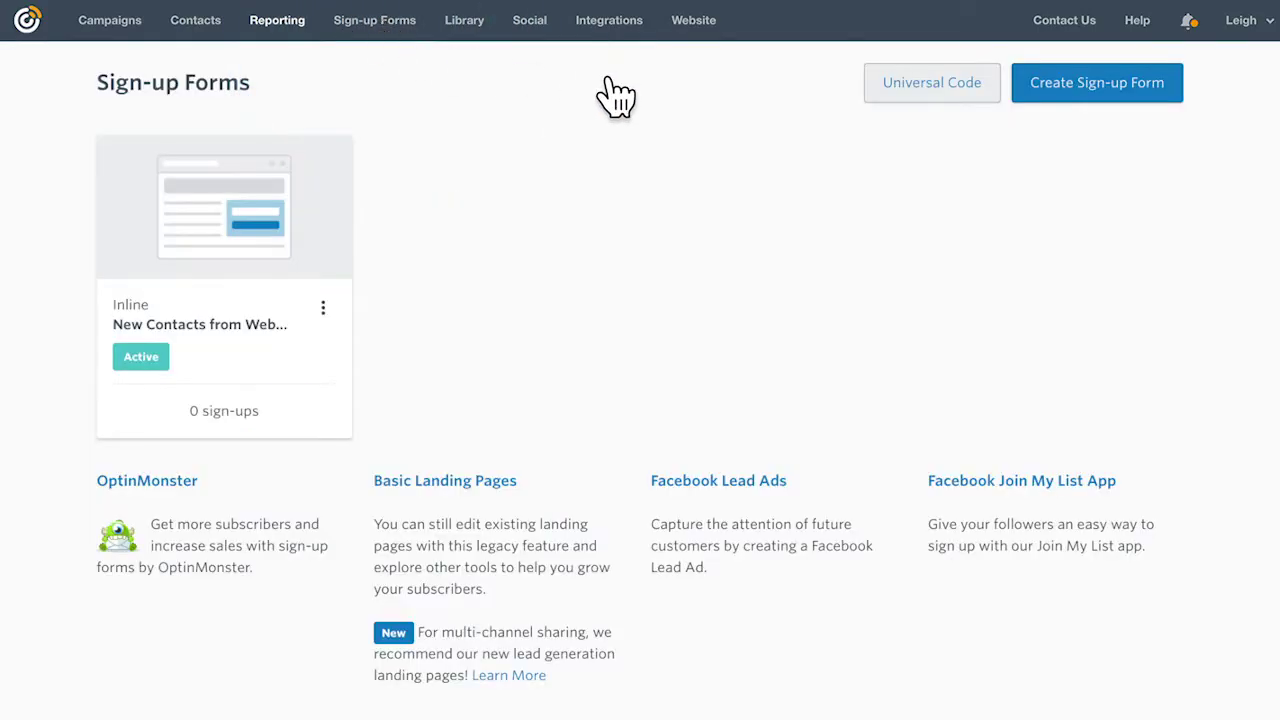
click(1100, 90)
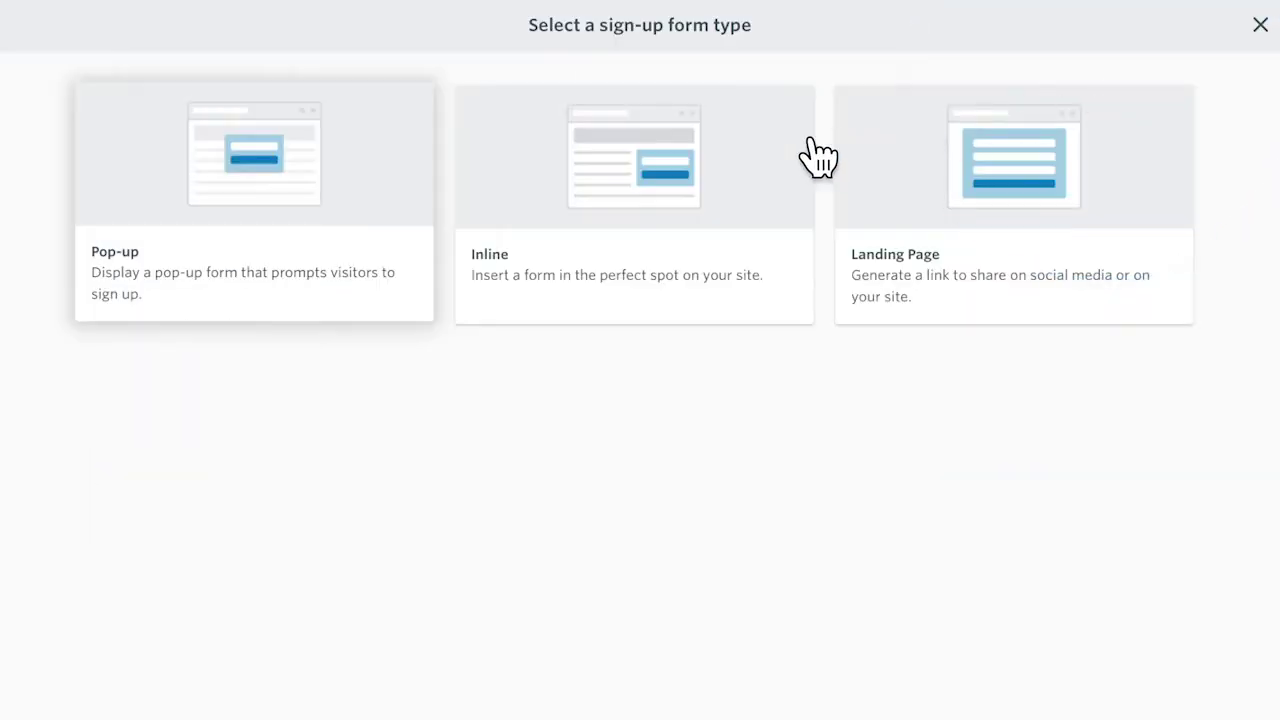
click(257, 240)
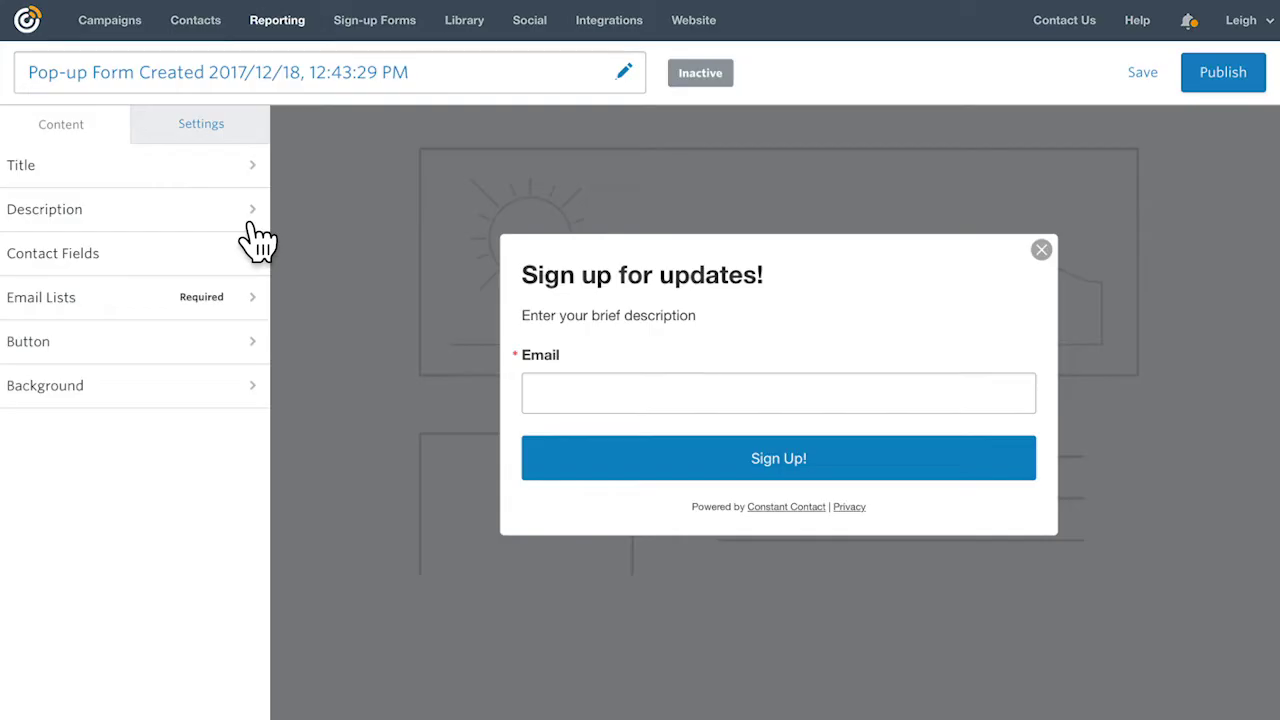
click(250, 232)
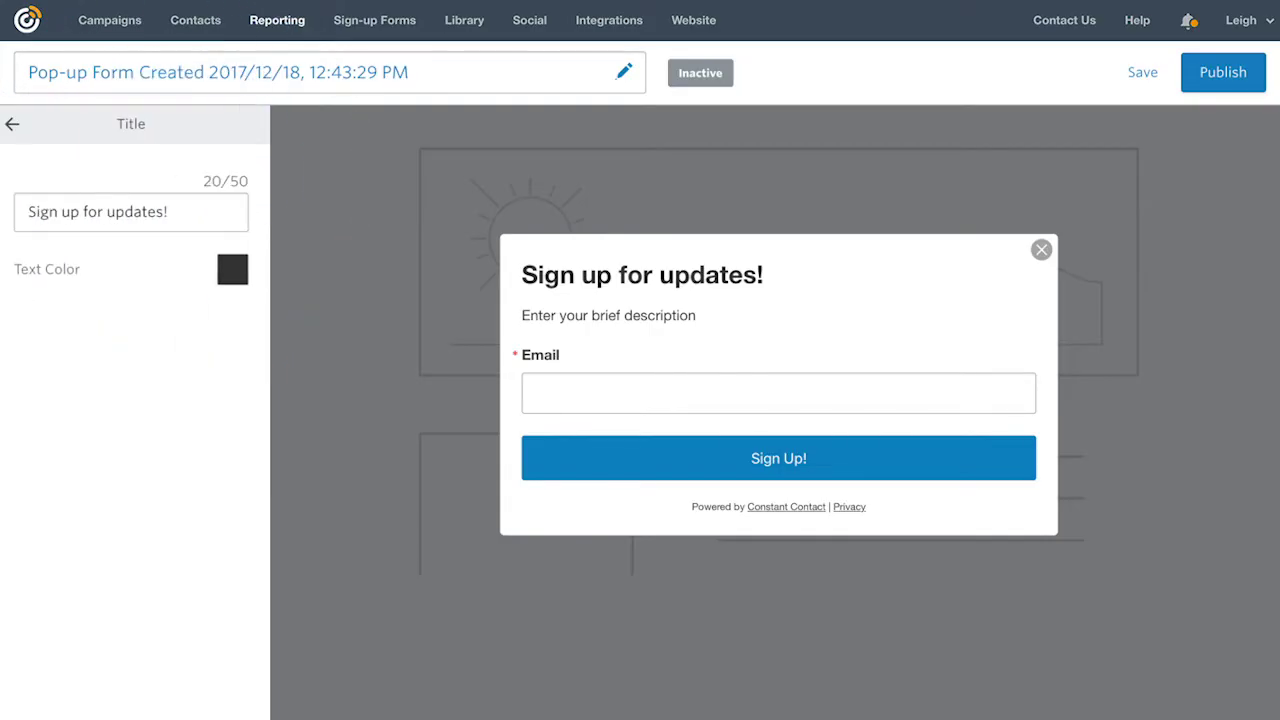
Change the pop-up title to 'Join our mailing list!'
triple_click(182, 211)
text(Join our mailing)
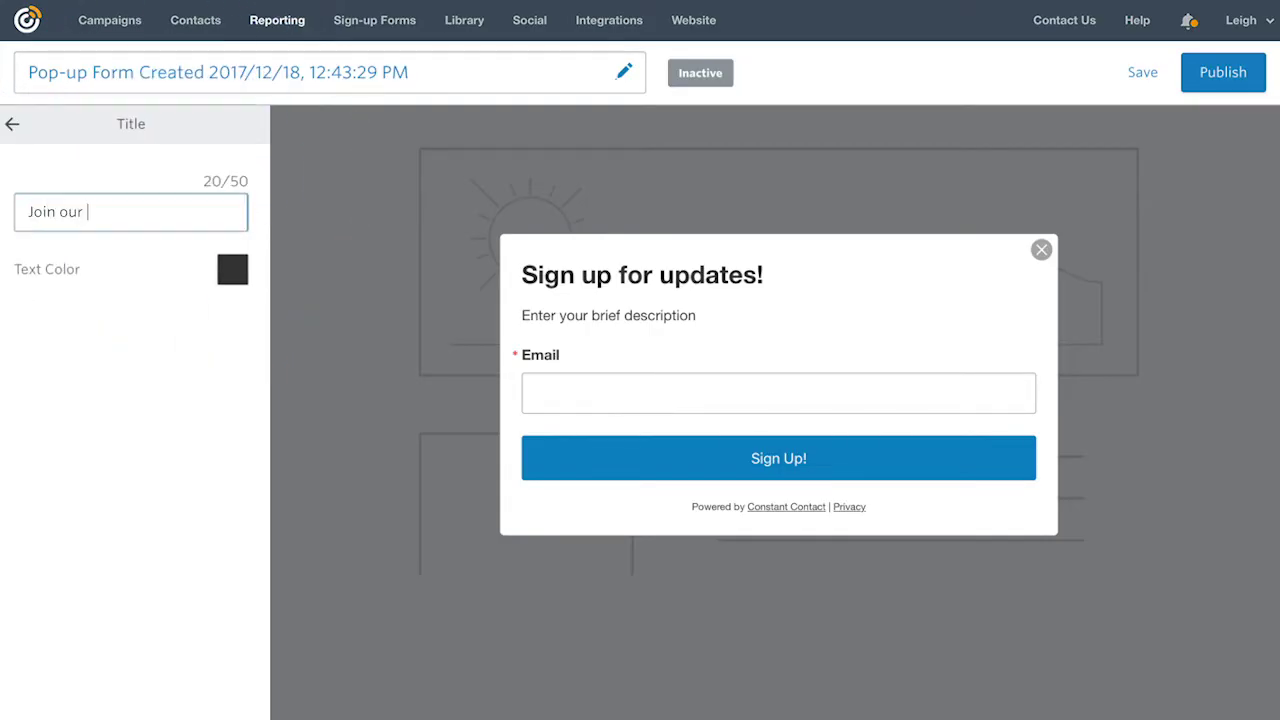
text( list)
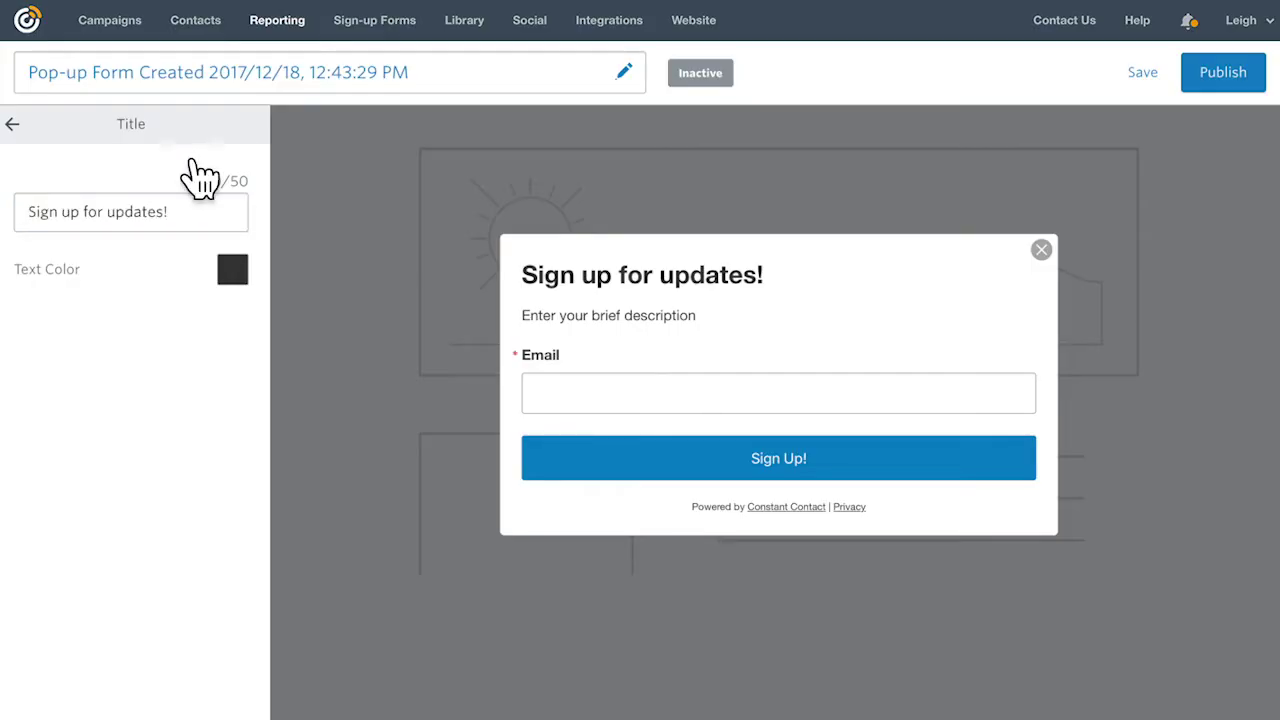
click(14, 125)
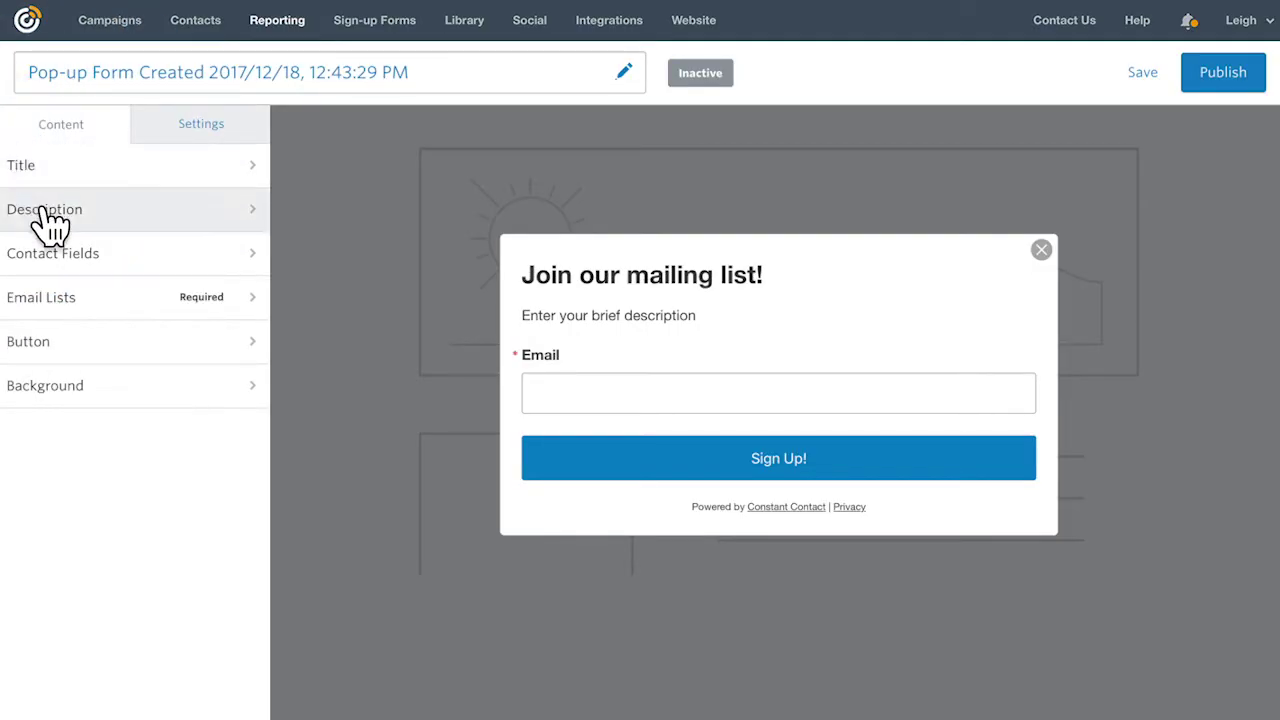
Enter a description inviting visitors to get arrangements, coupons, sales and more
click(110, 218)
click(118, 222)
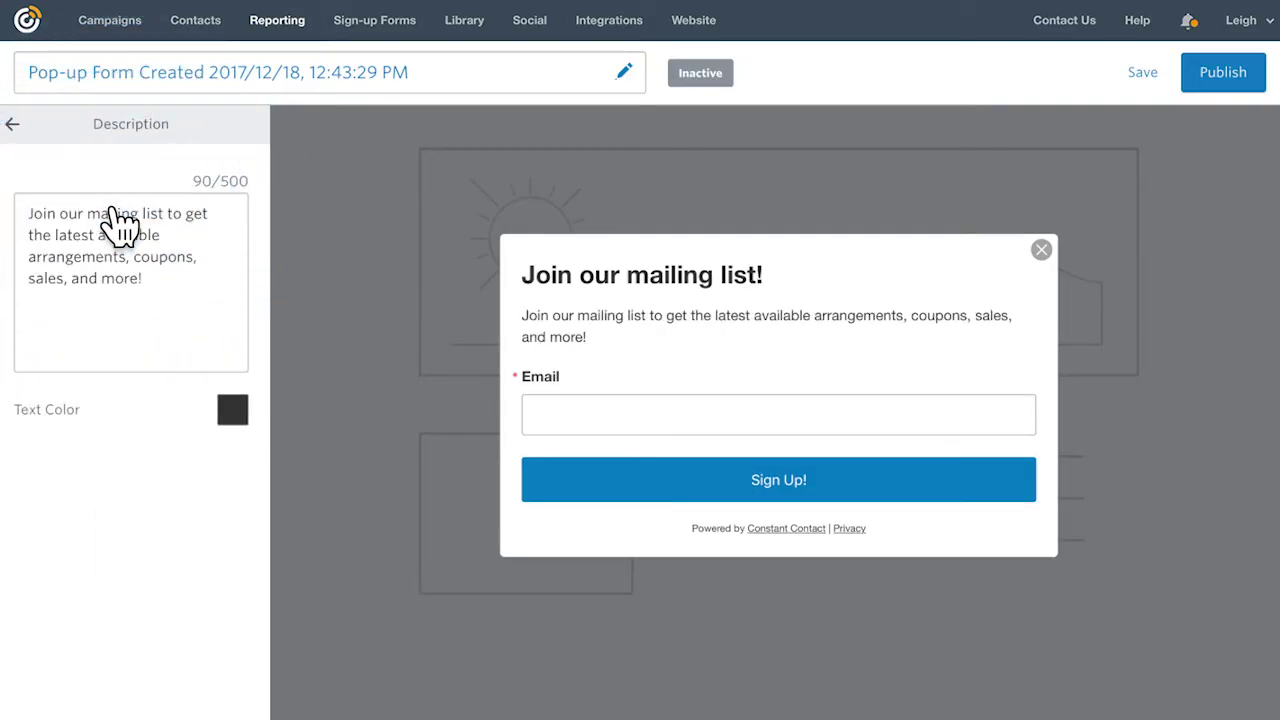
click(13, 126)
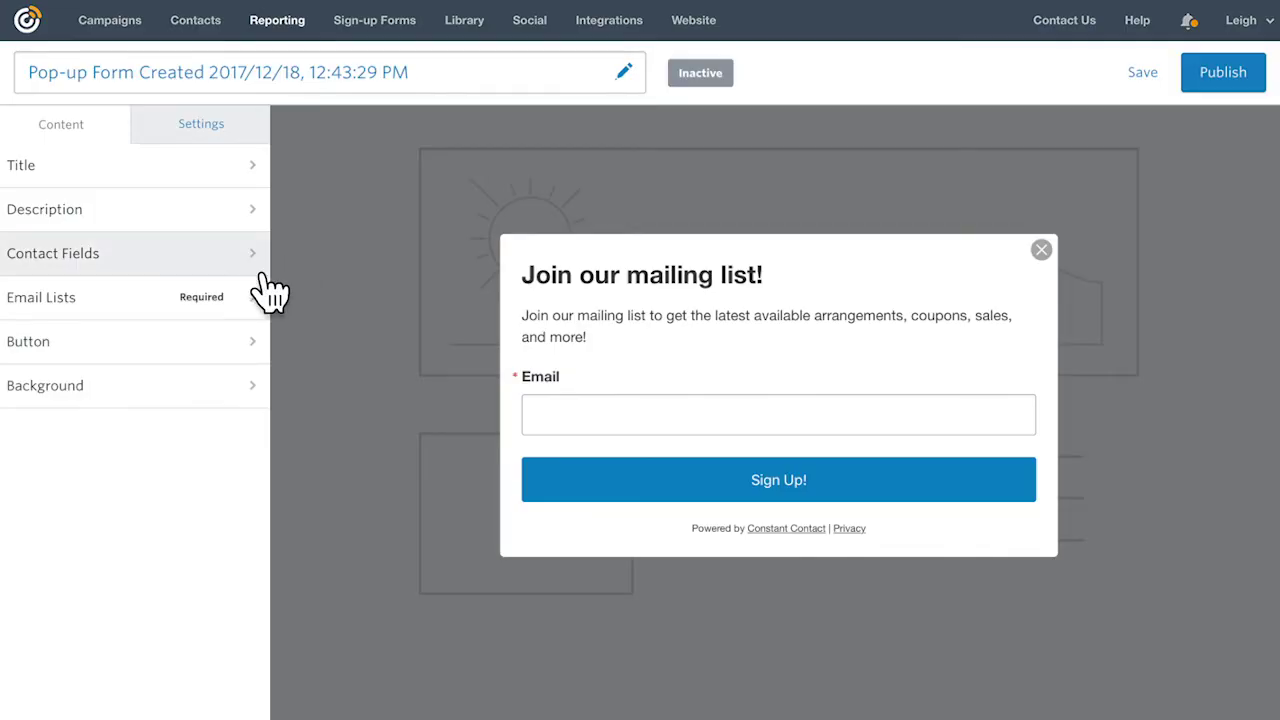
Keep Email as the only contact field and add sign-ups to the General Interest list
click(166, 266)
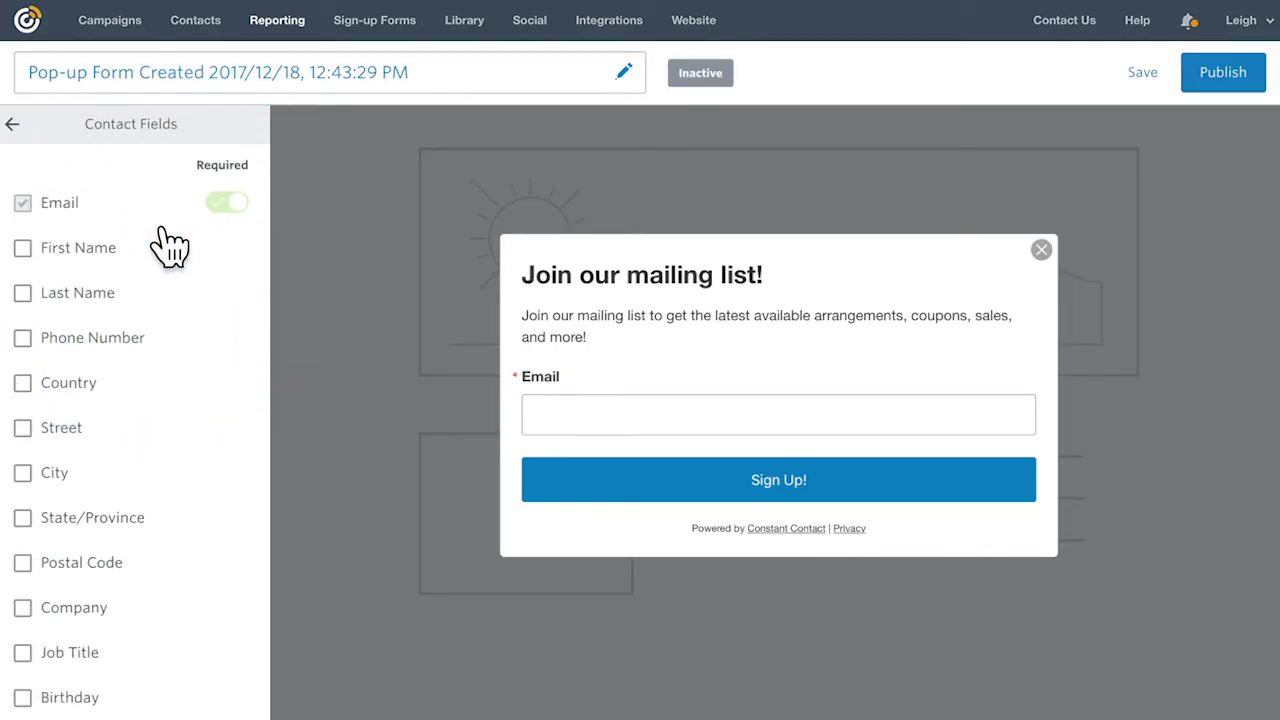
click(14, 125)
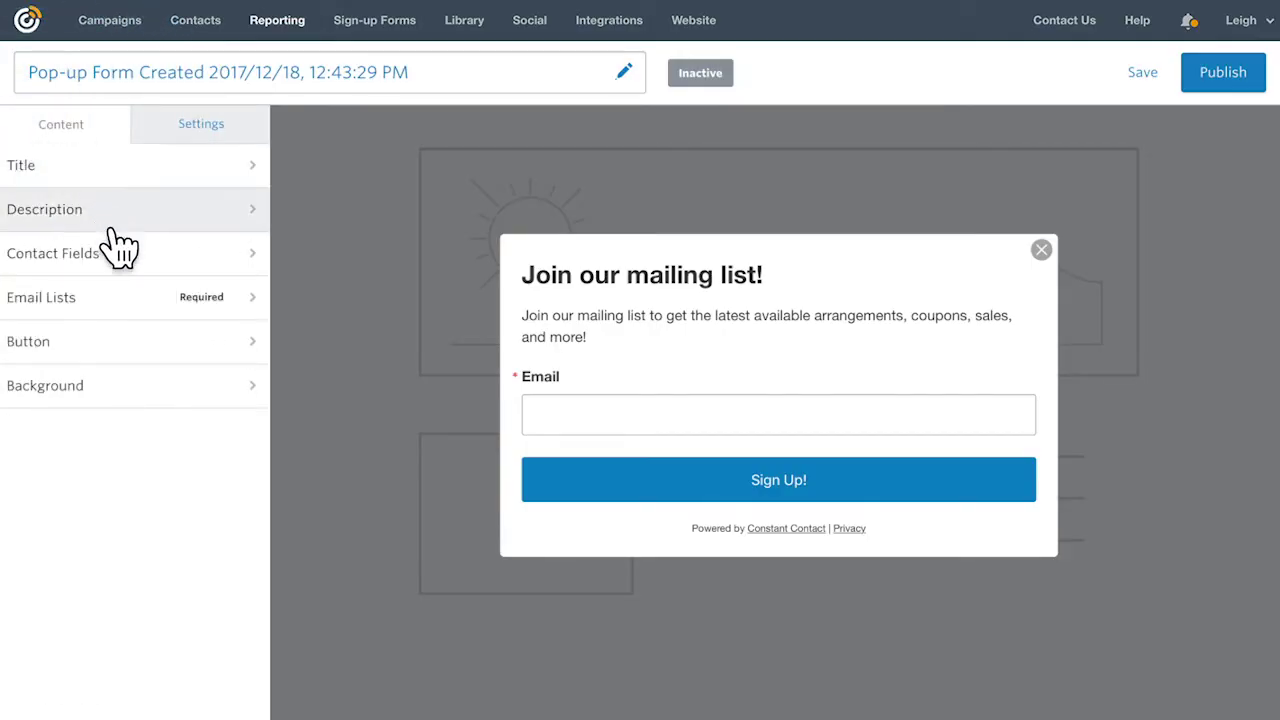
click(100, 300)
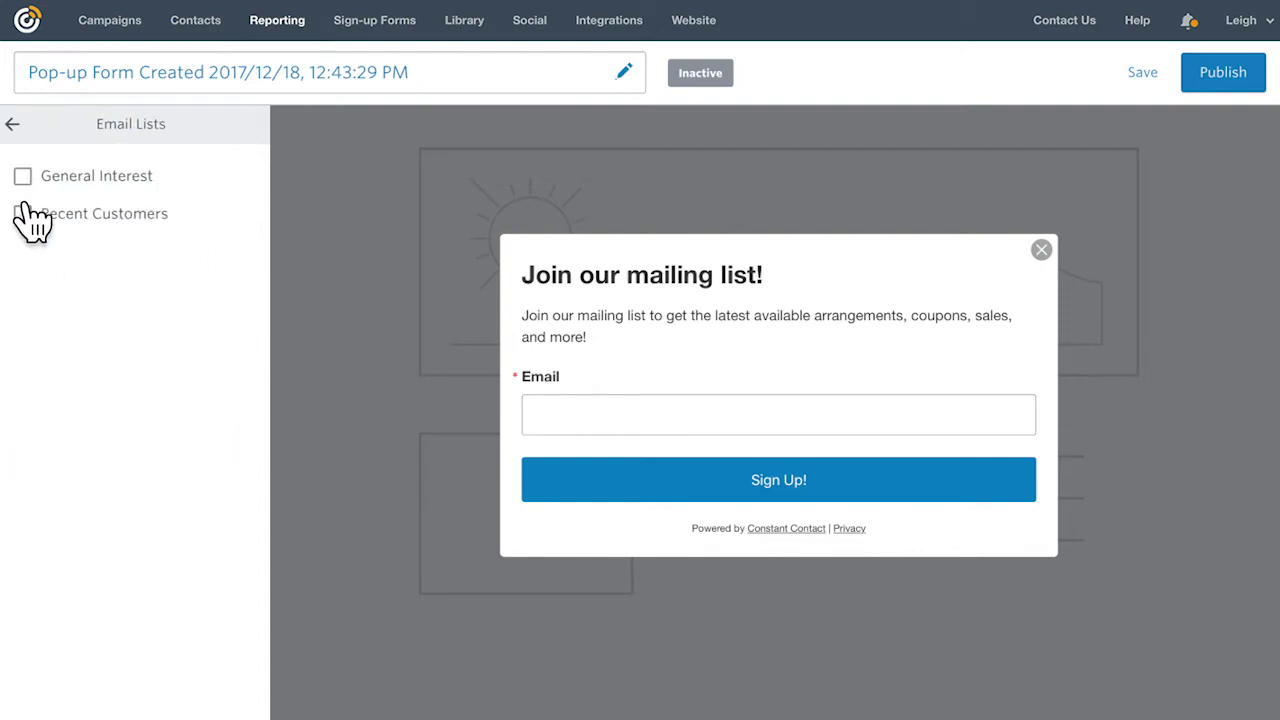
click(22, 177)
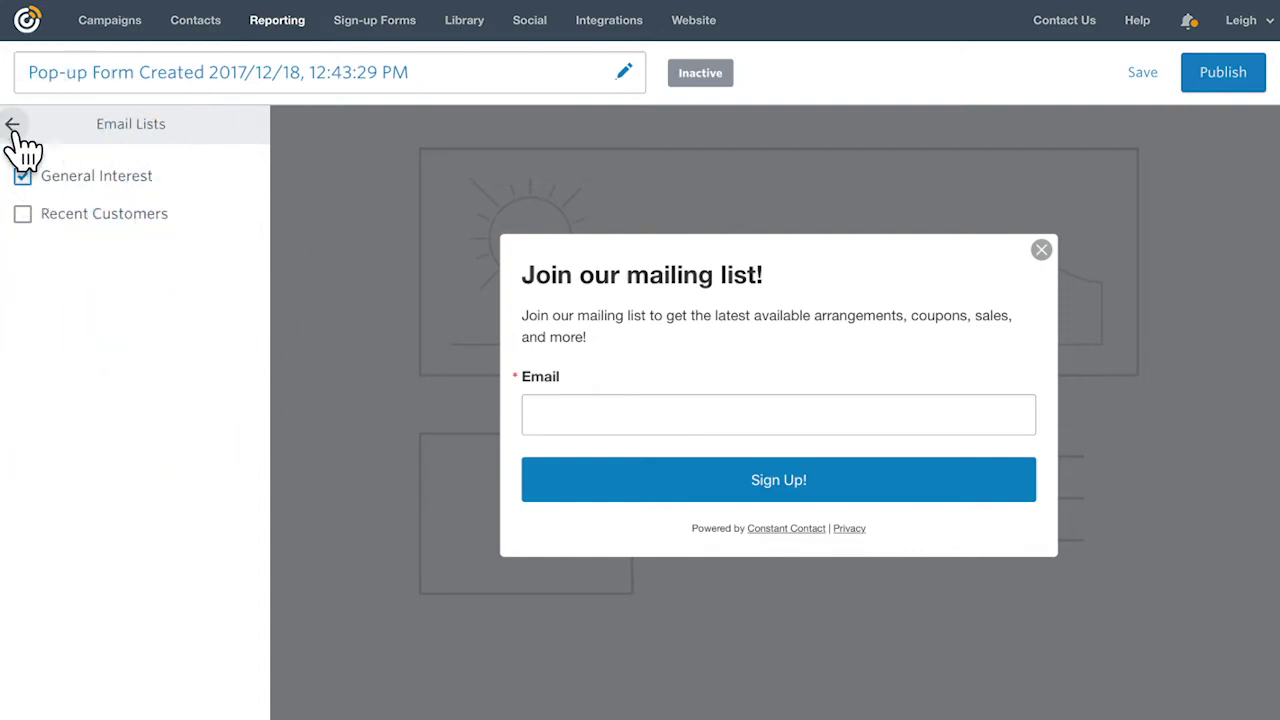
click(12, 124)
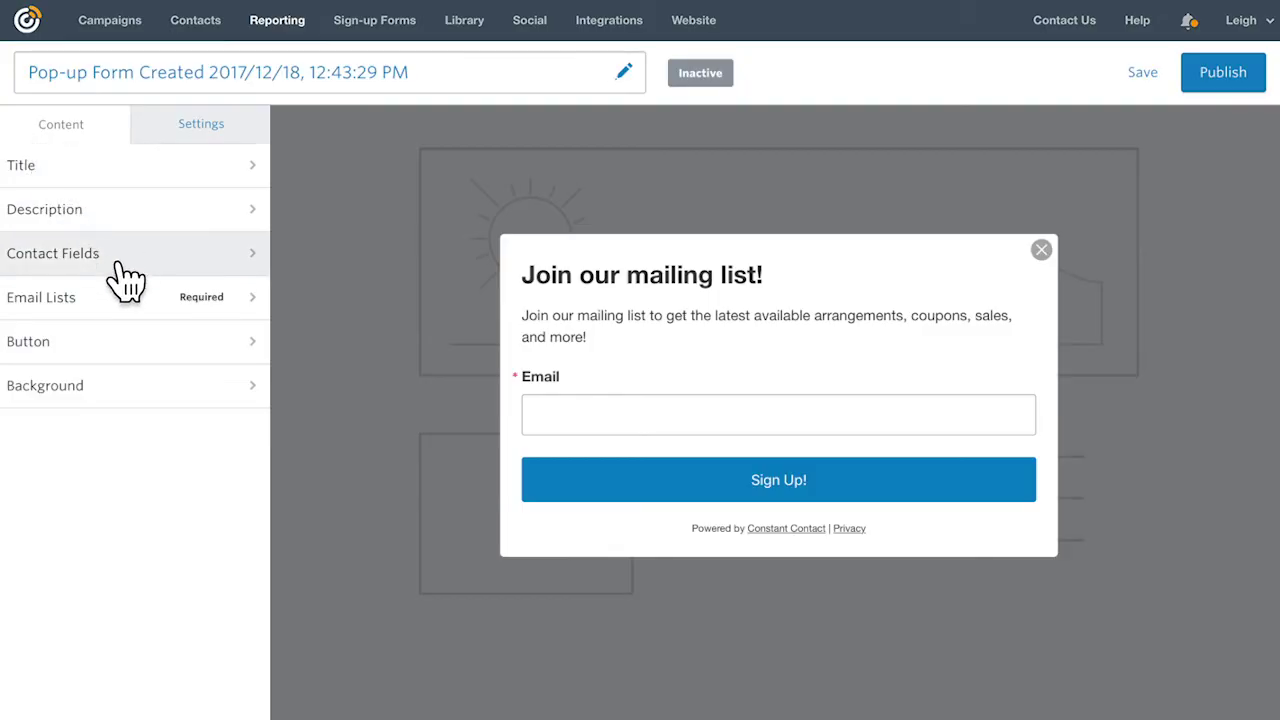
Relabel the button 'Join our Mailing List!' and give it a purple background
click(126, 345)
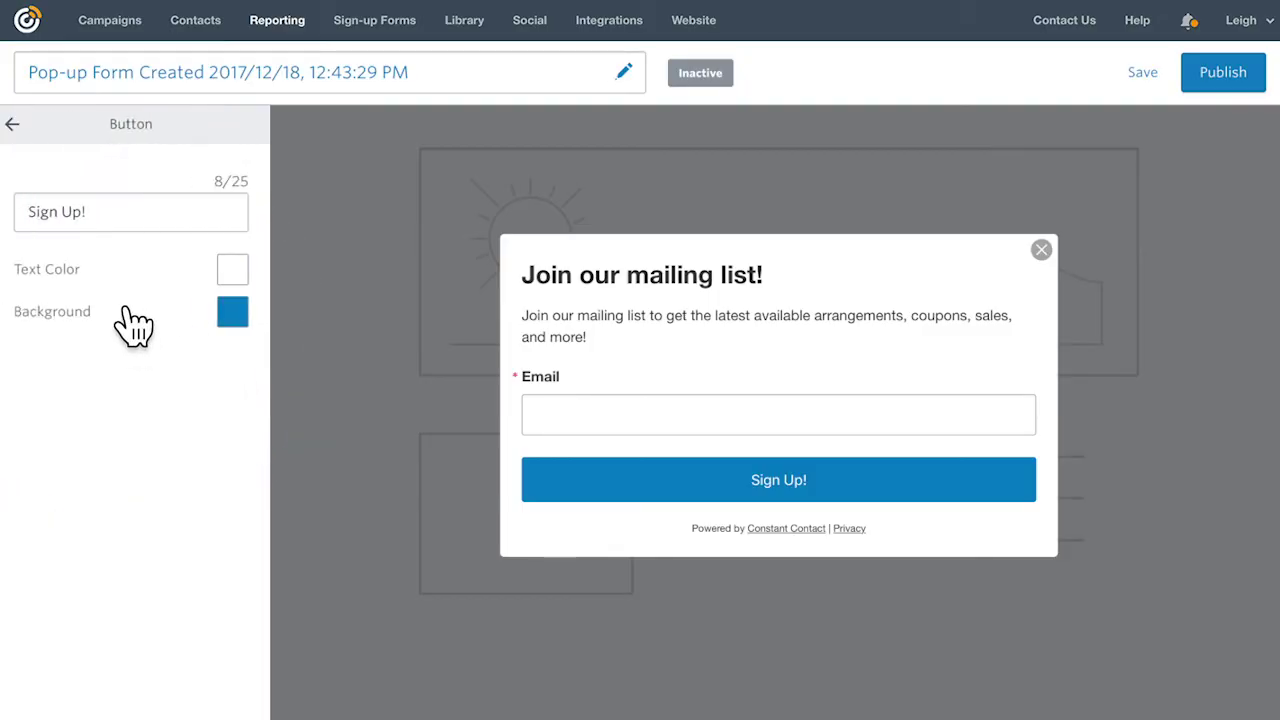
triple_click(133, 227)
text(Join our Mailing List!)
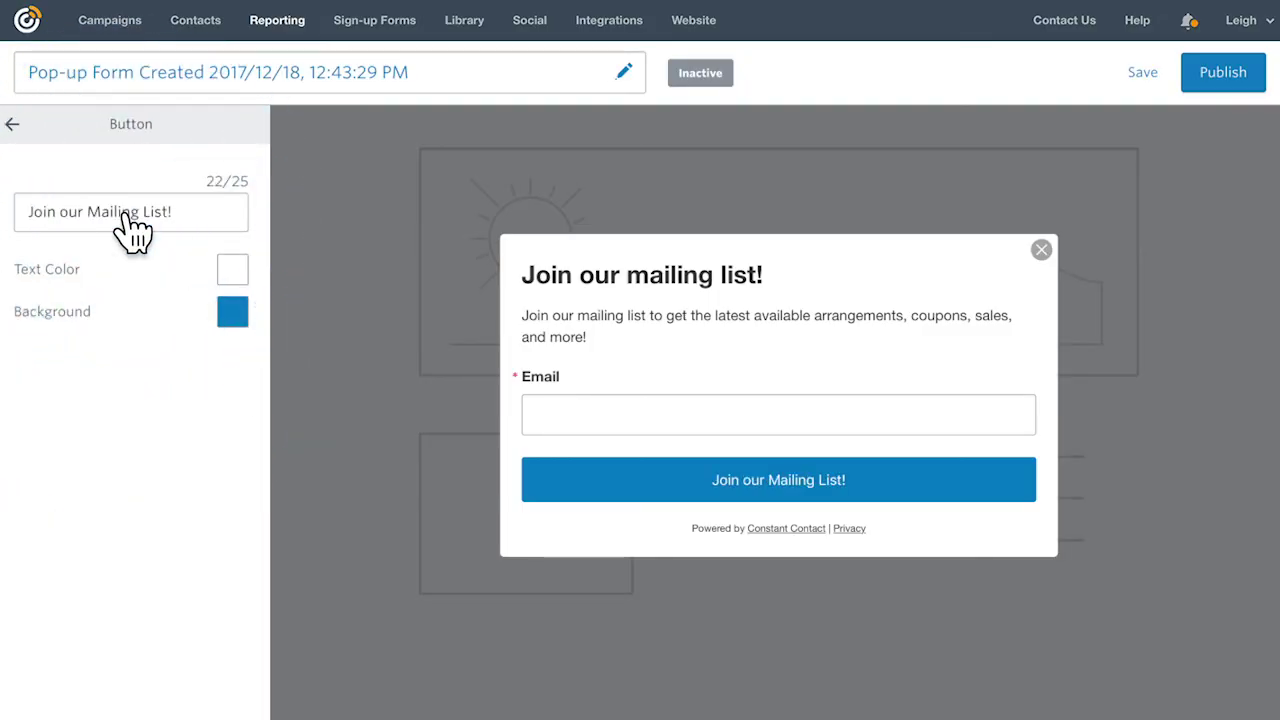
click(234, 314)
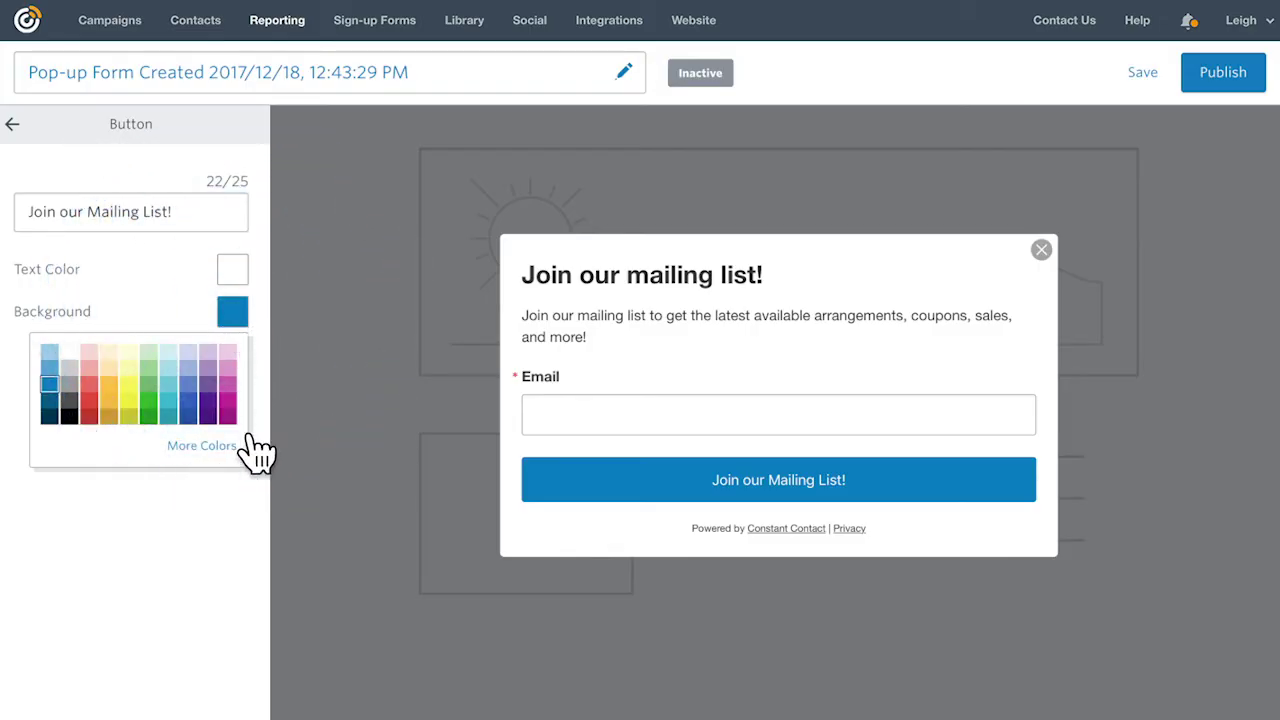
click(207, 384)
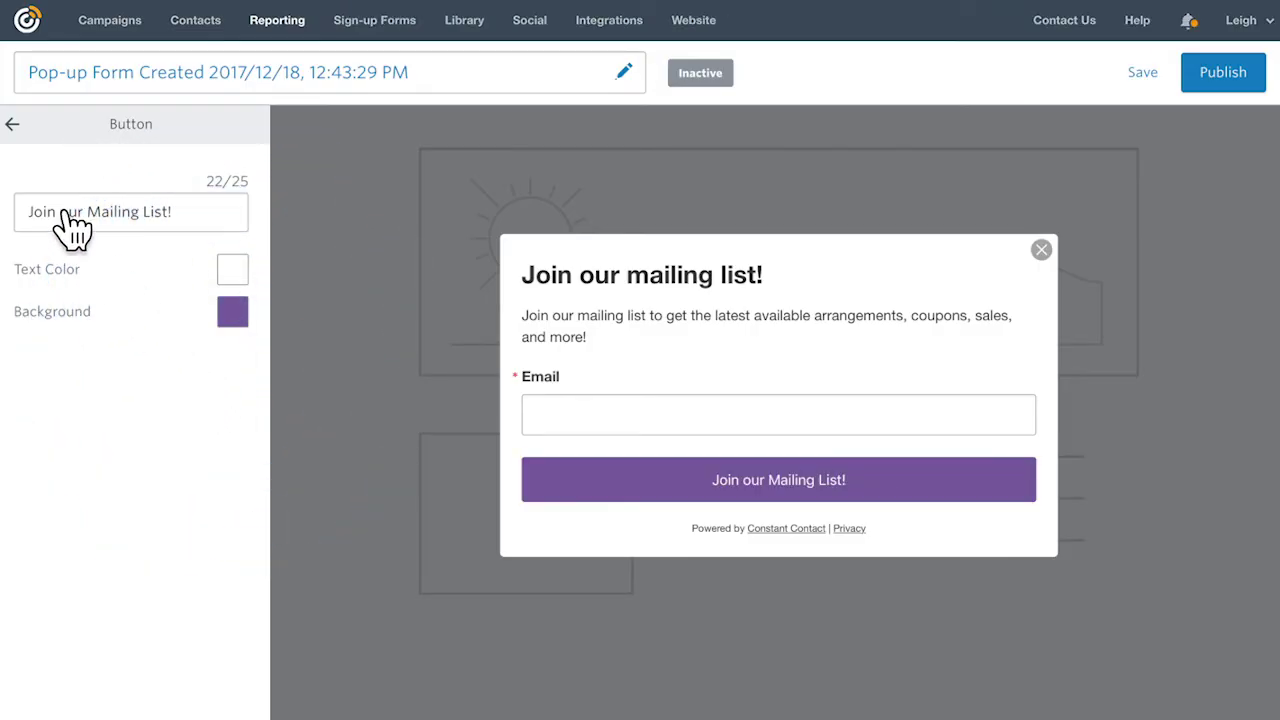
click(10, 126)
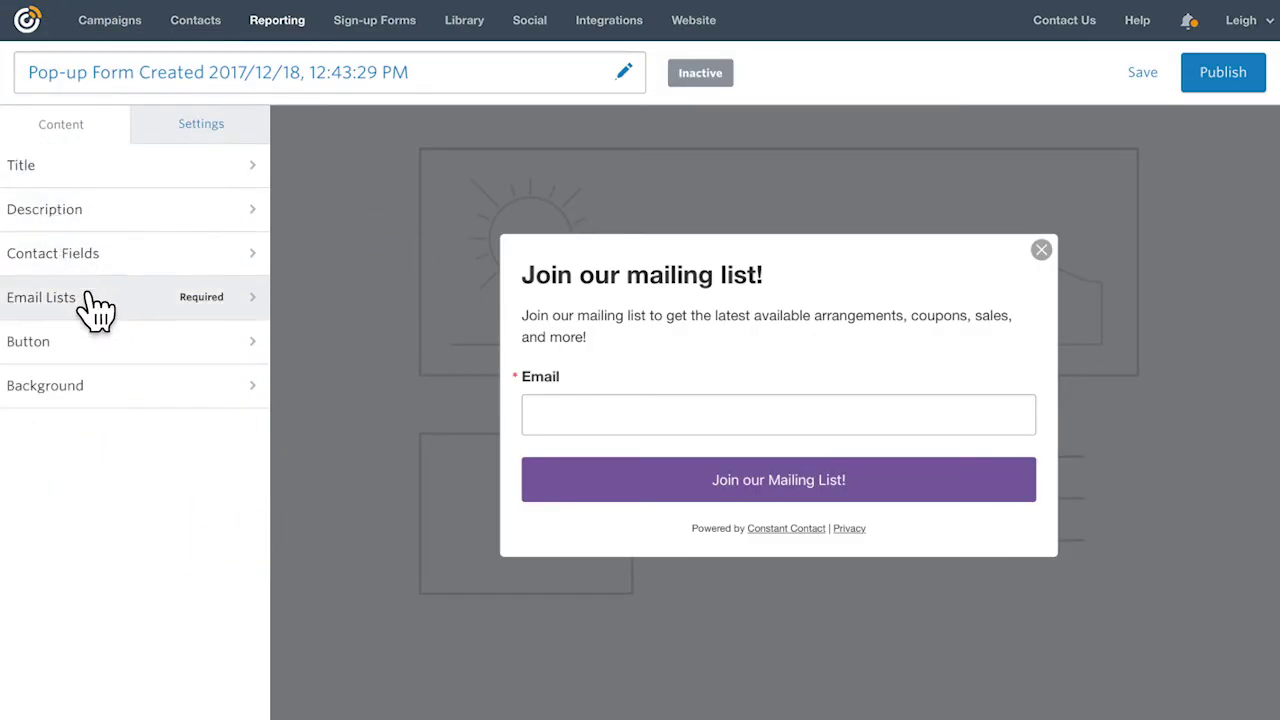
Review the pop-up background colour options, leaving it white
click(118, 386)
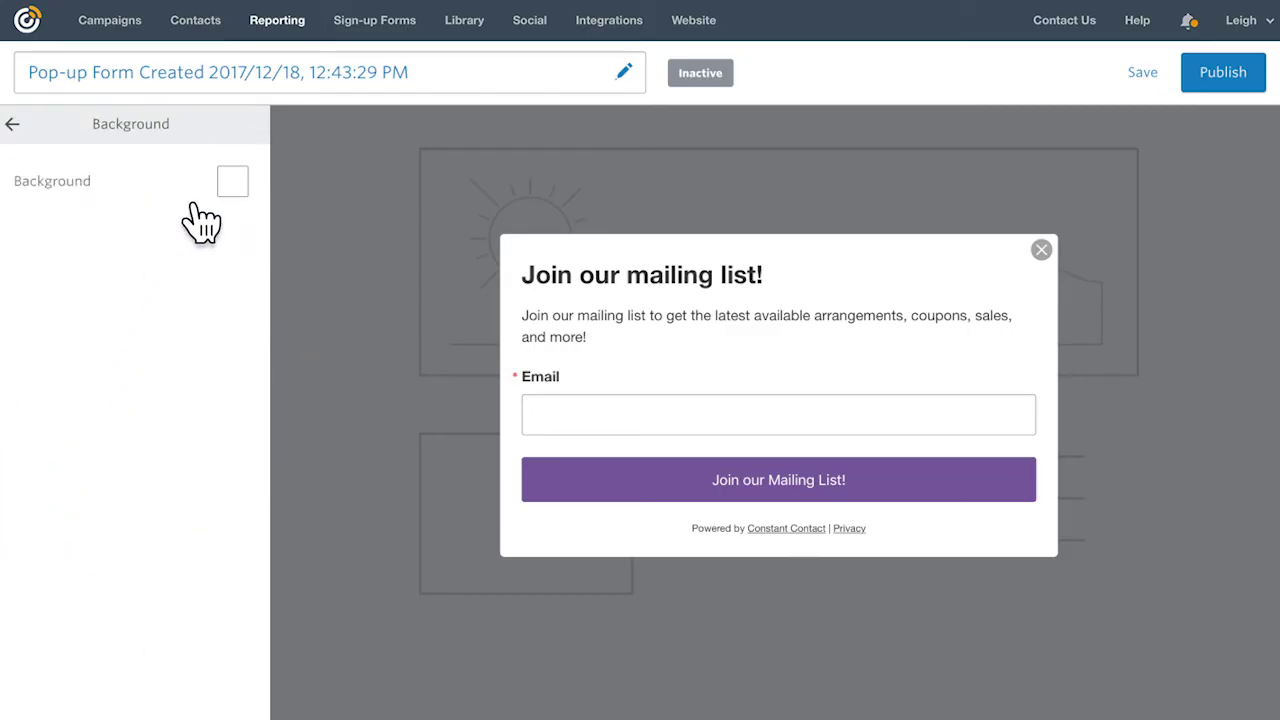
click(232, 184)
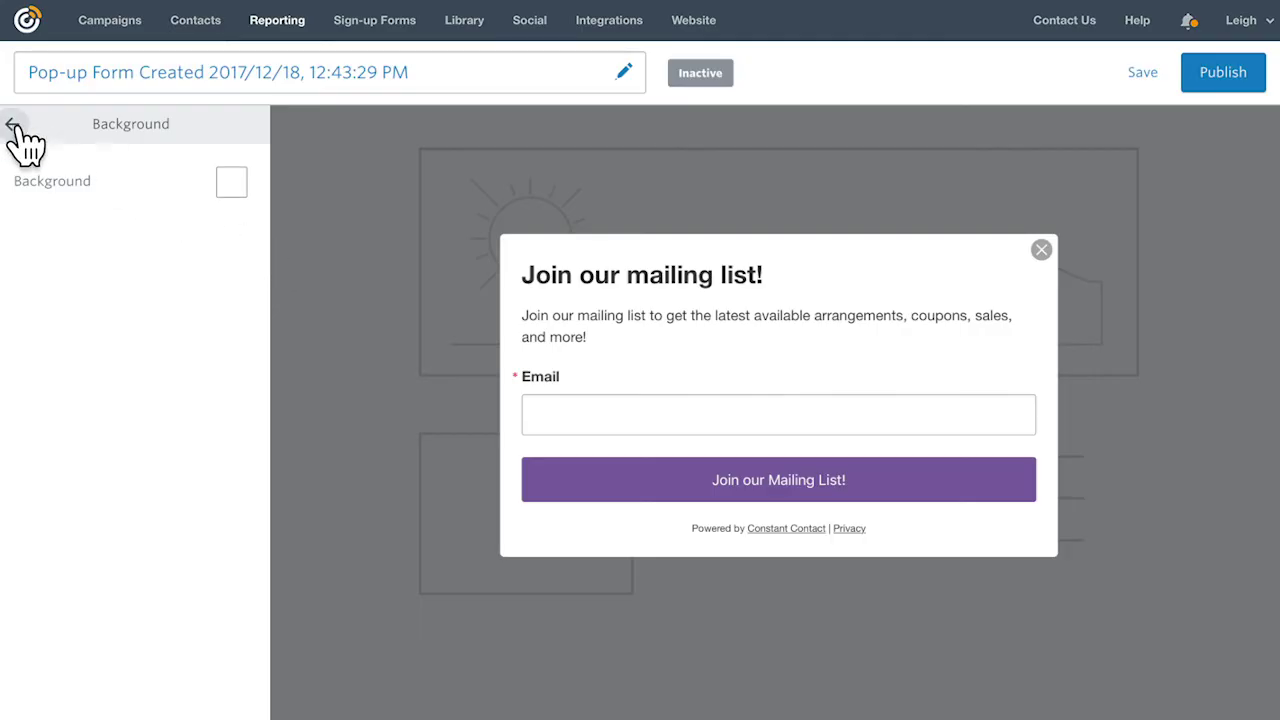
click(13, 127)
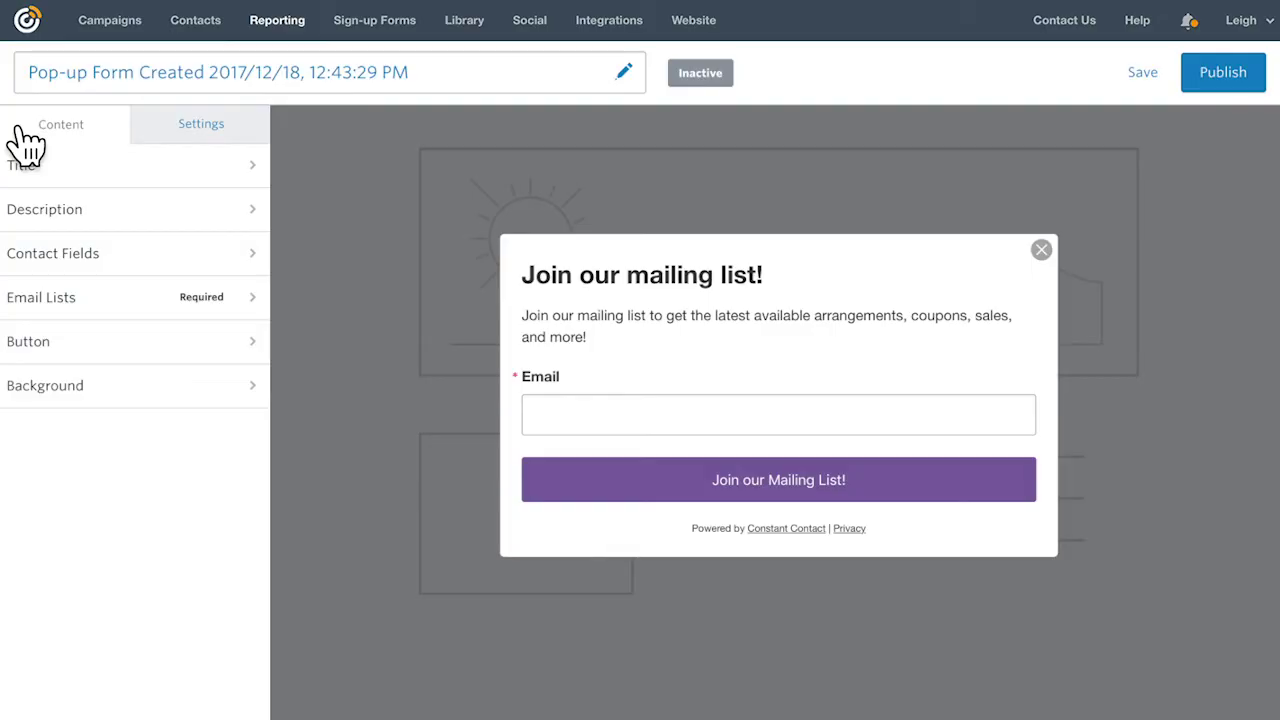
Keep the pop-up timing at After 5 sec, shown once per day, and publish it
click(204, 140)
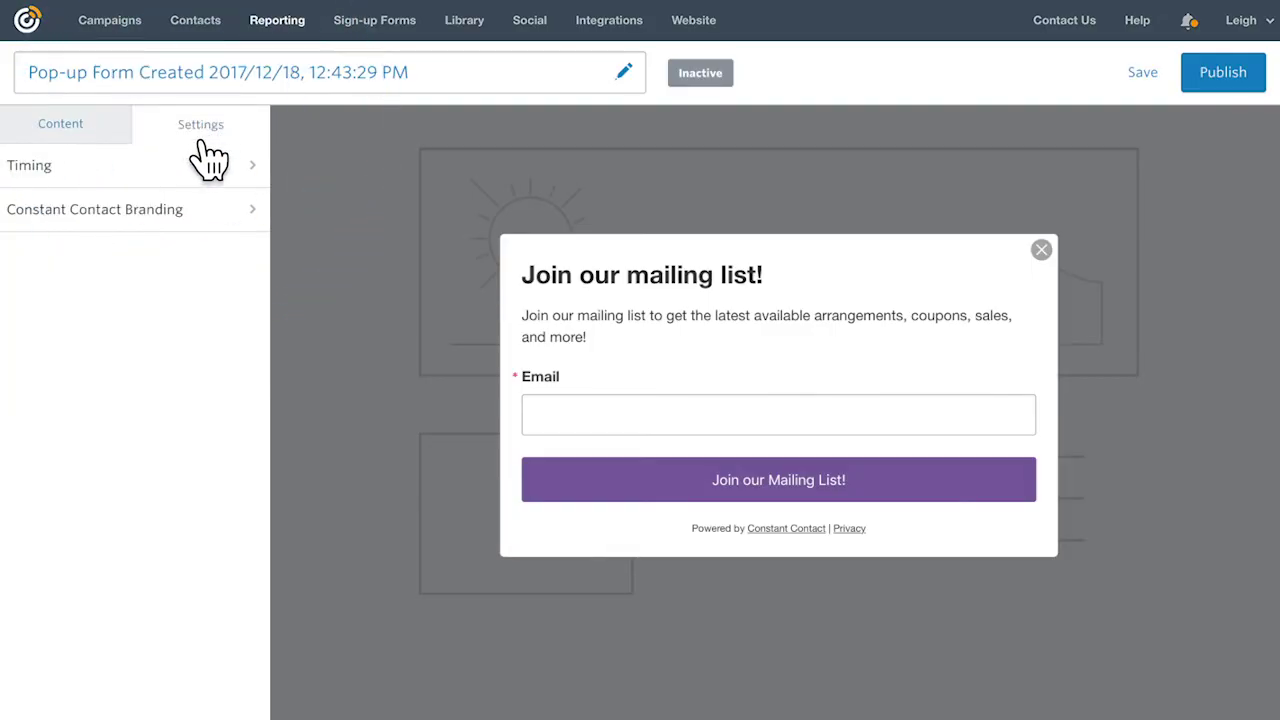
click(205, 180)
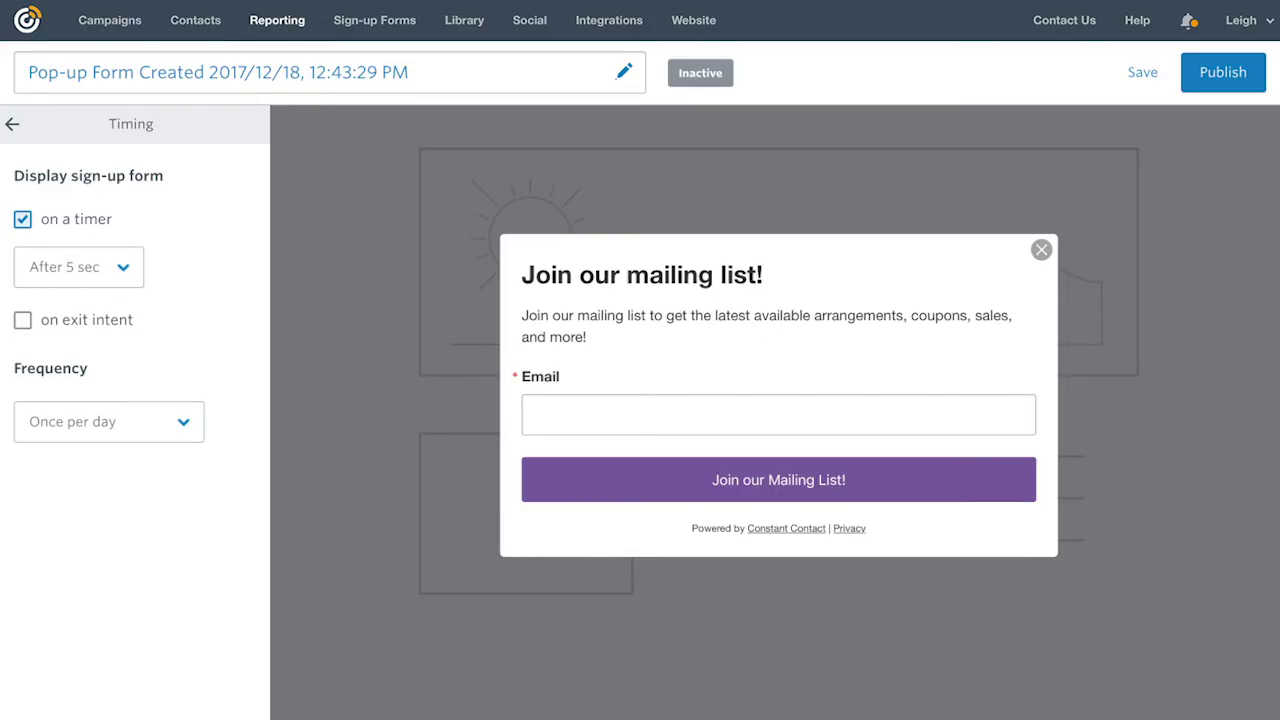
click(151, 440)
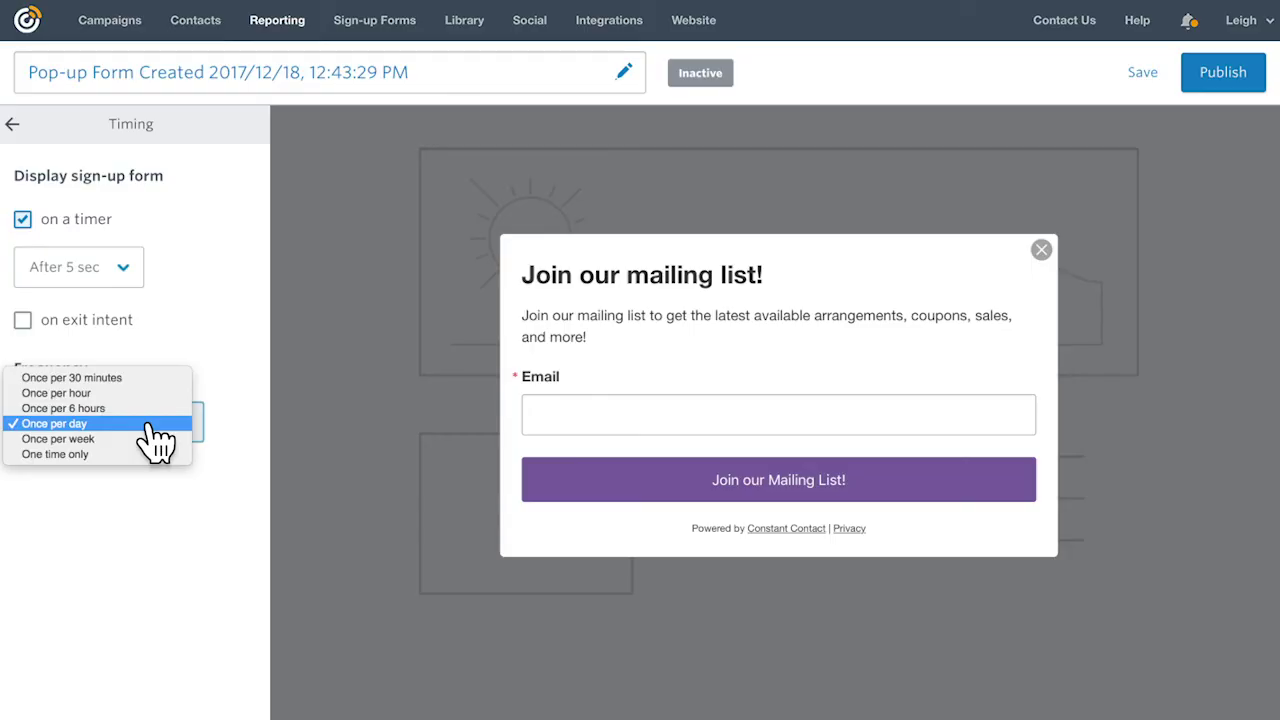
click(155, 424)
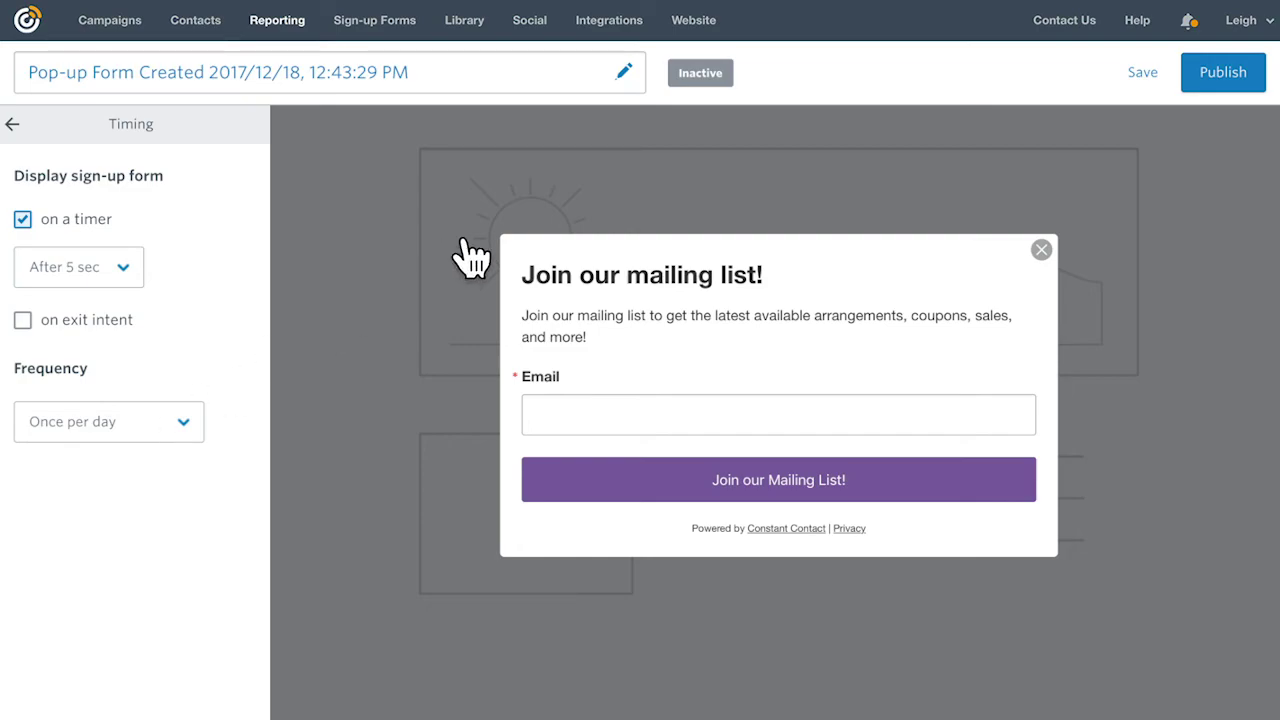
click(1228, 82)
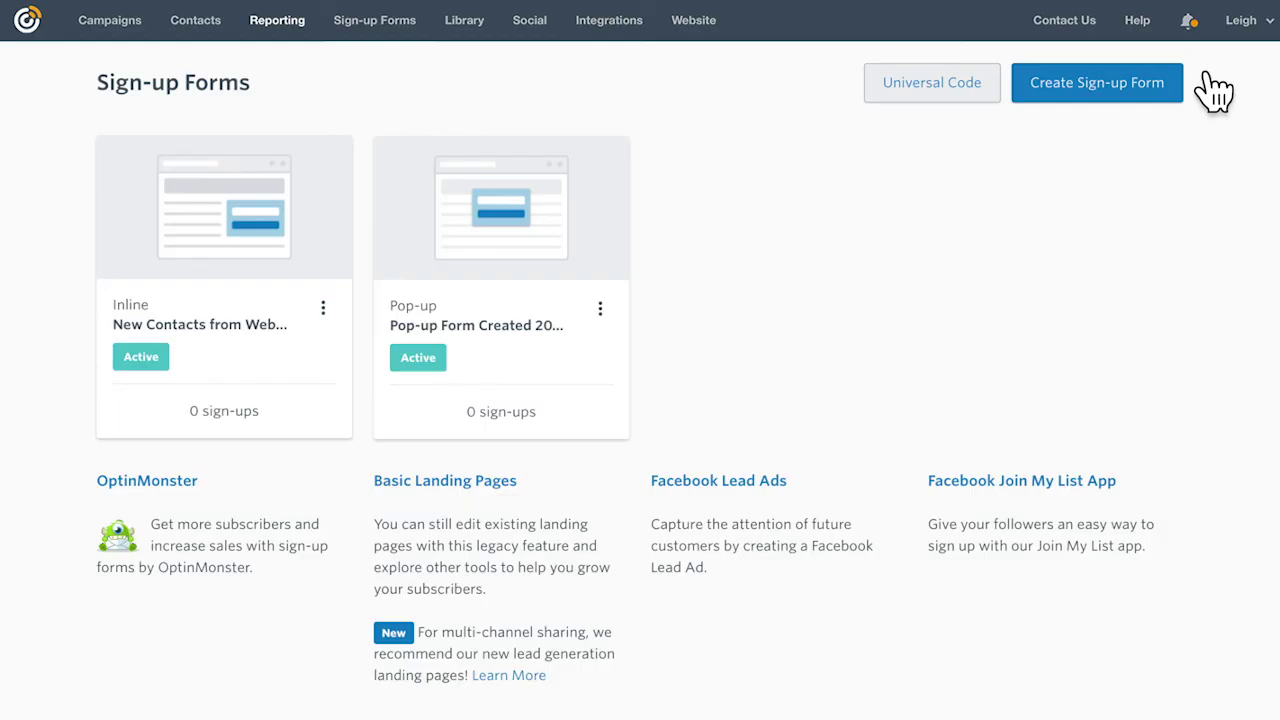
Display the Universal Code install snippet and copy it
click(940, 88)
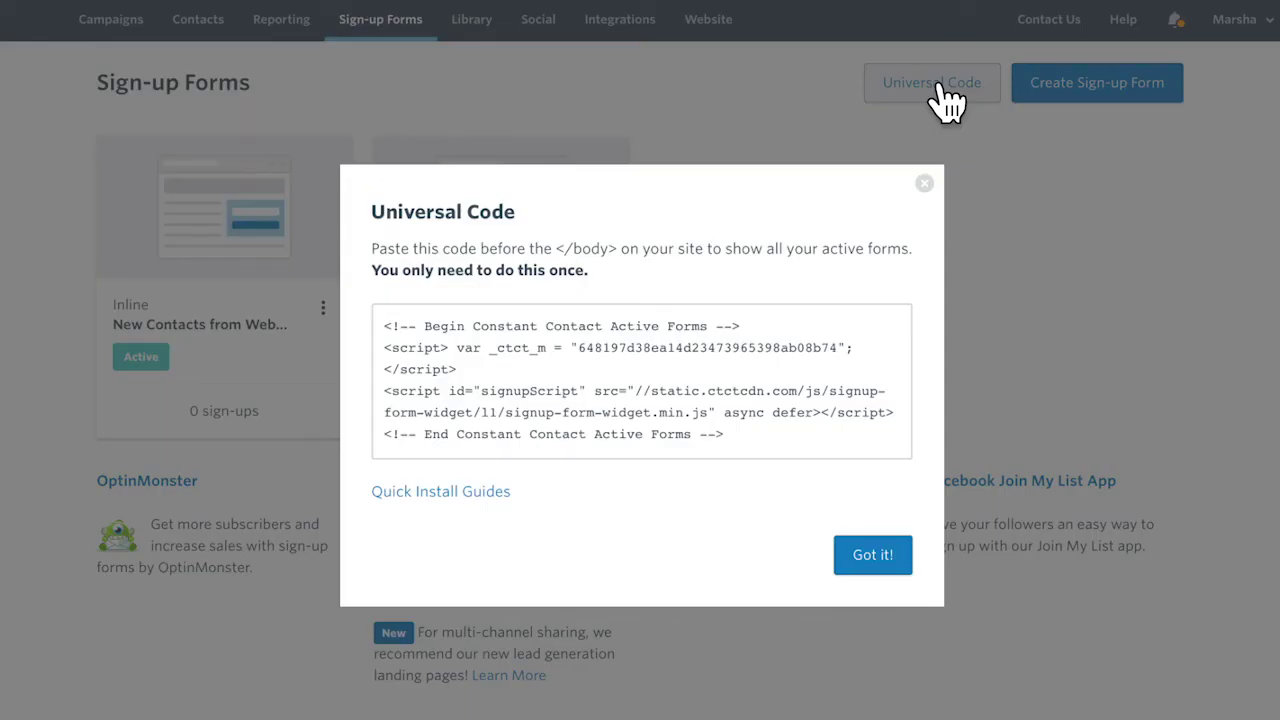
click(610, 378)
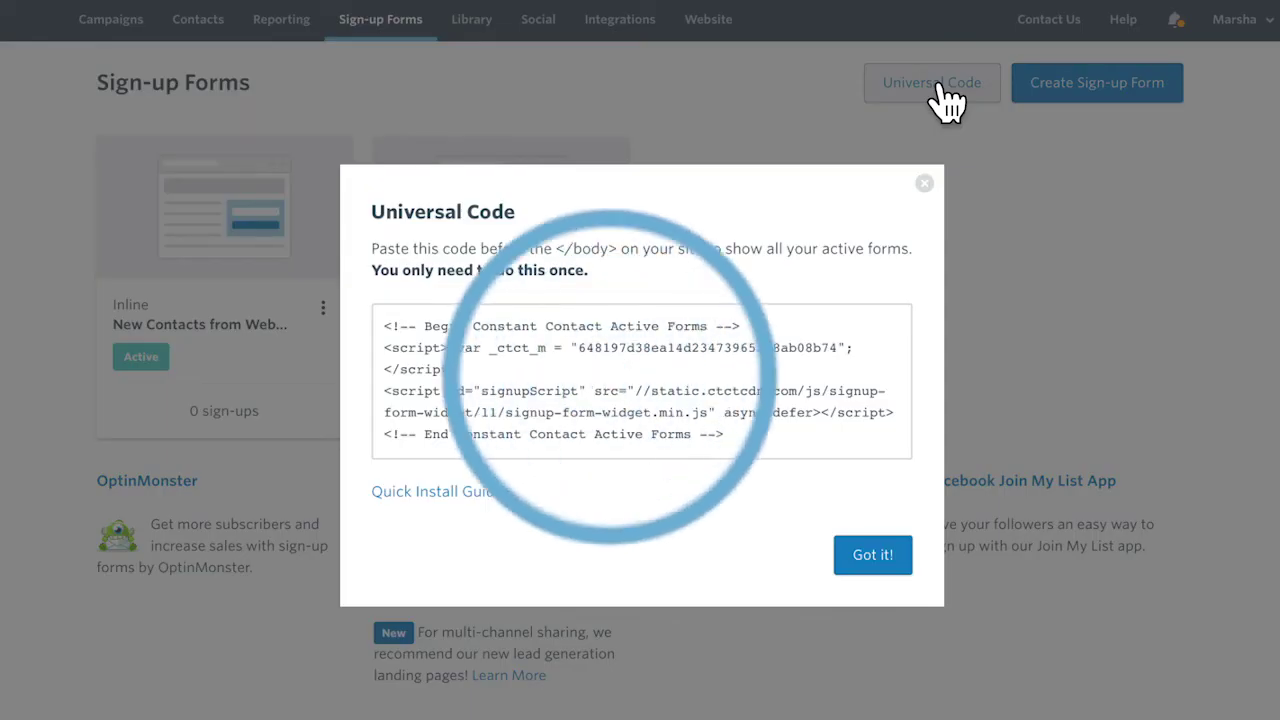